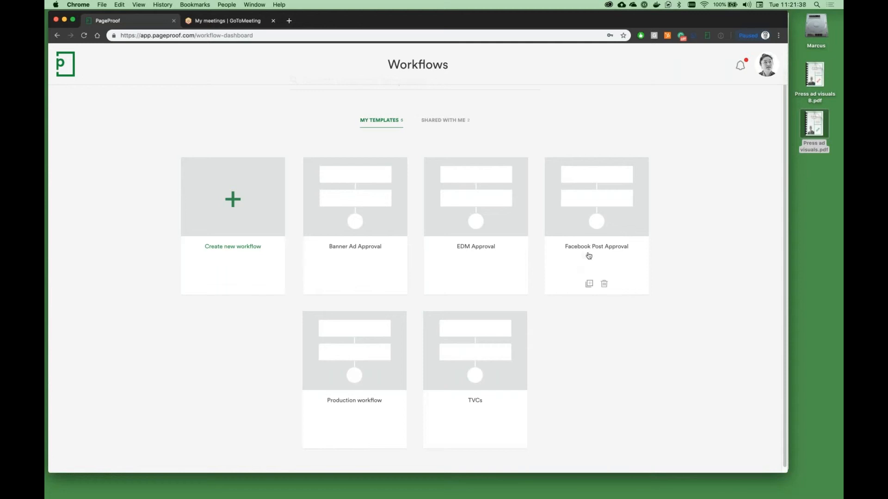
Open the Facebook Post Approval workflow template and examine its Marketing, Sales and final approver steps.
left_click(600, 200)
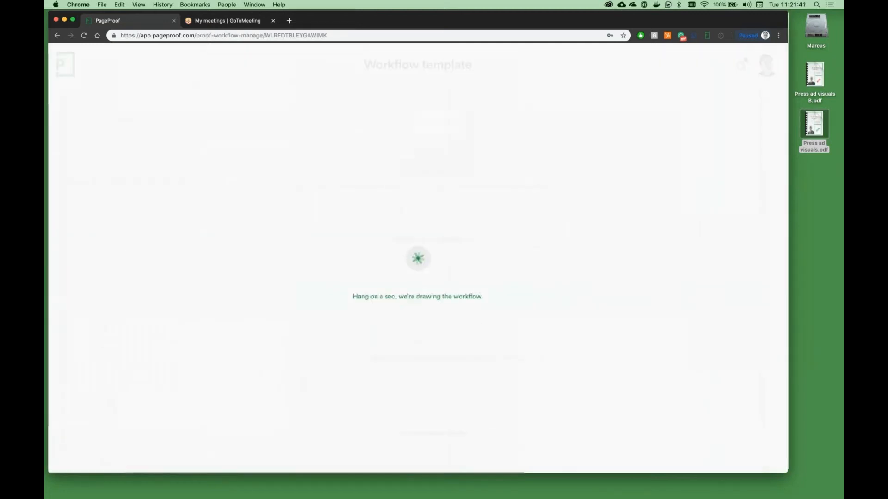
scroll(623, 265, "down", 2)
scroll(623, 265, "down", 3)
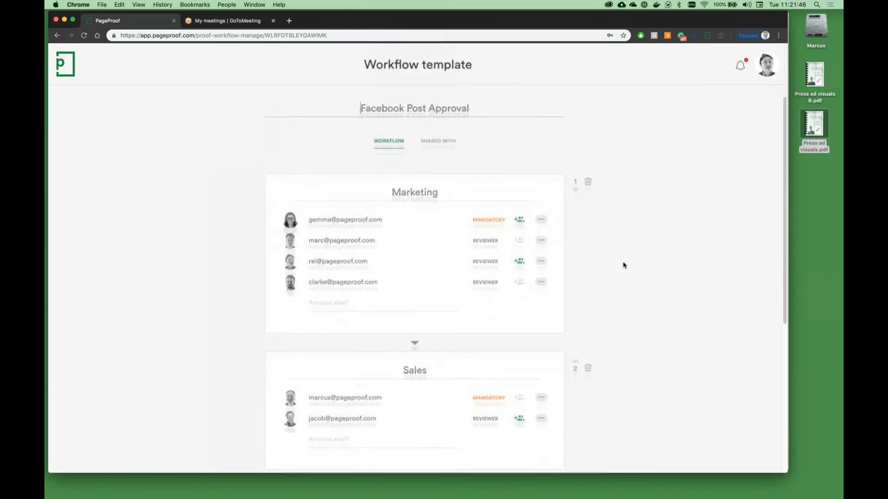
scroll(623, 265, "down", 6)
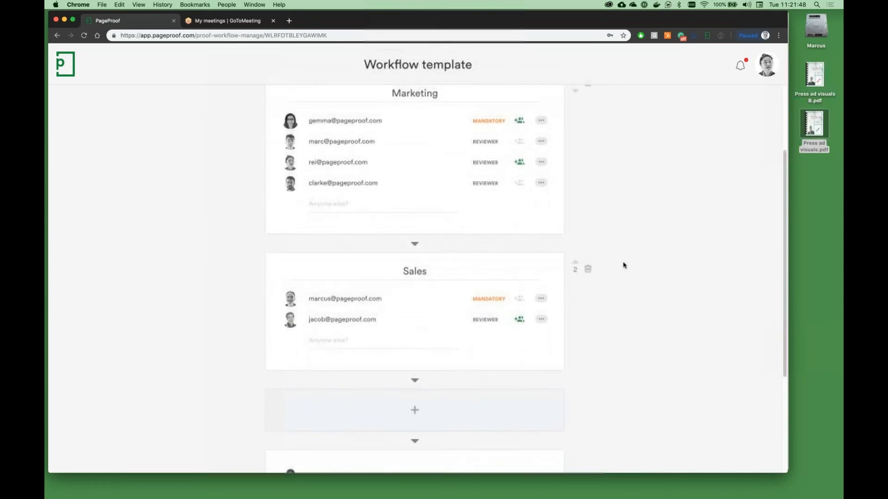
scroll(623, 264, "down", 1)
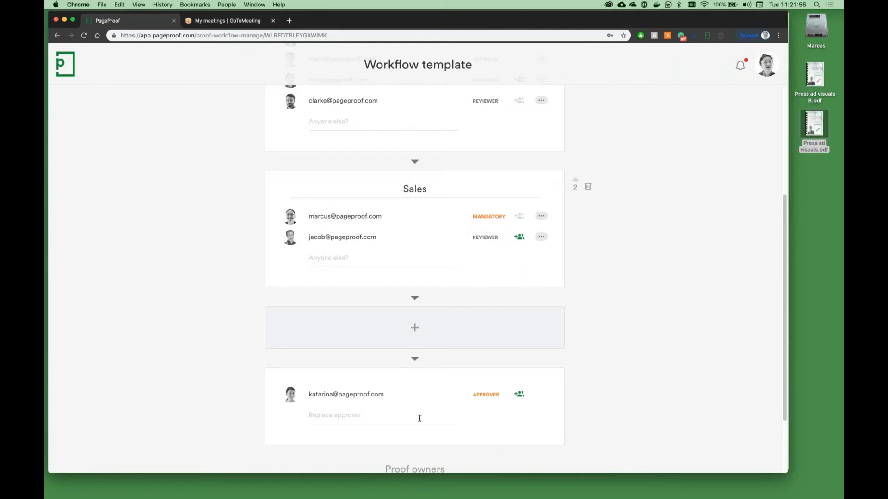
scroll(632, 194, "up", 3)
scroll(632, 193, "up", 2)
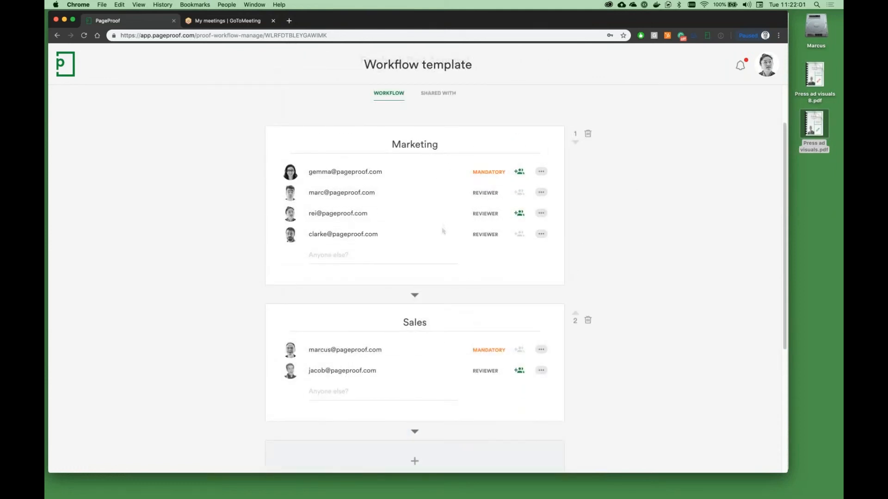
scroll(445, 341, "down", 3)
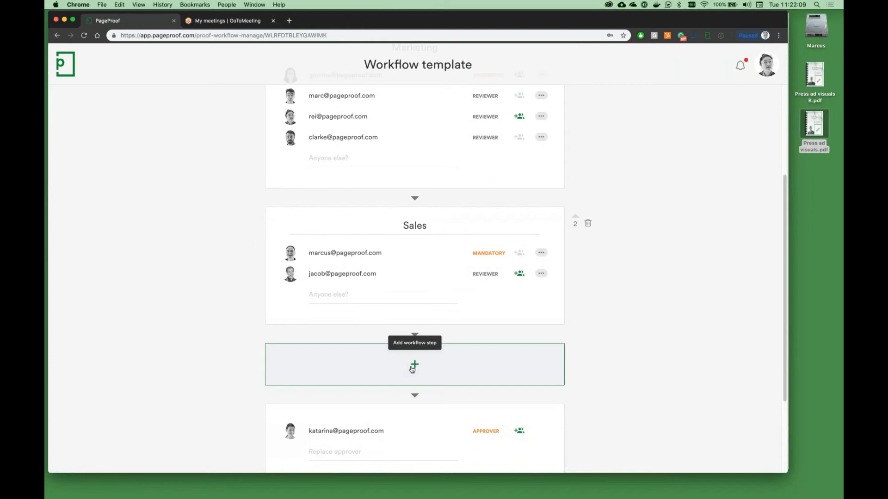
scroll(618, 161, "up", 3)
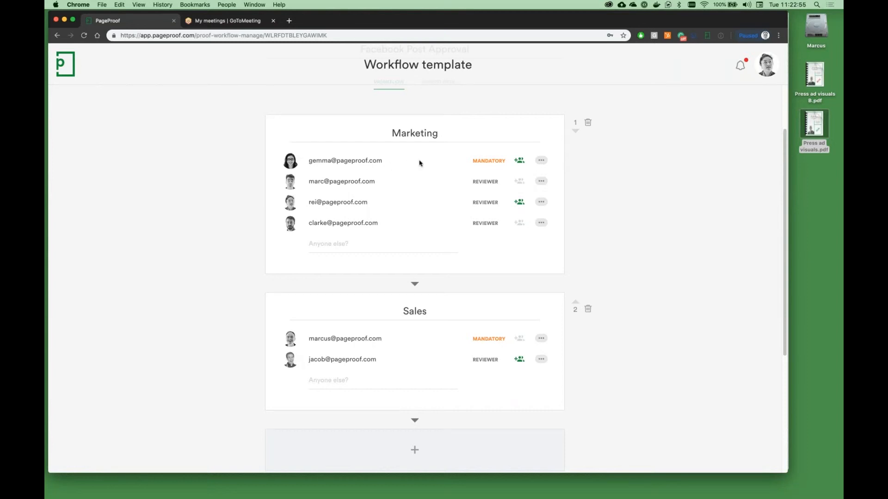
scroll(419, 162, "down", 2)
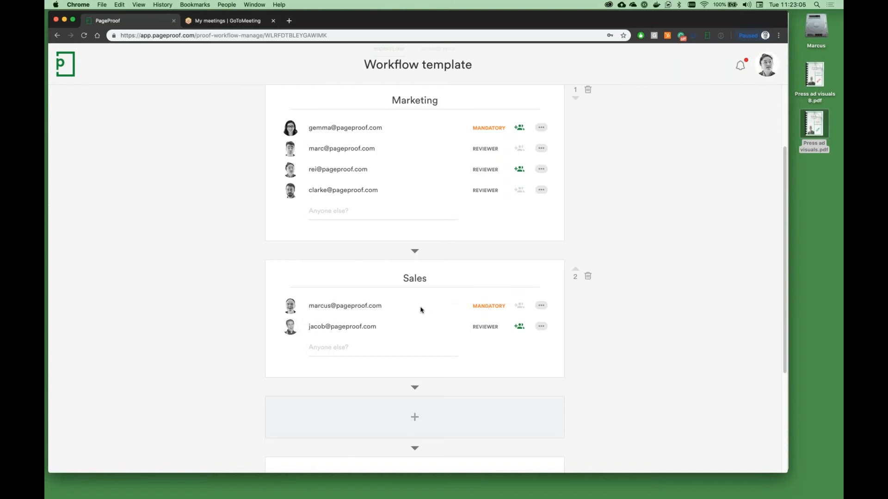
scroll(420, 310, "down", 3)
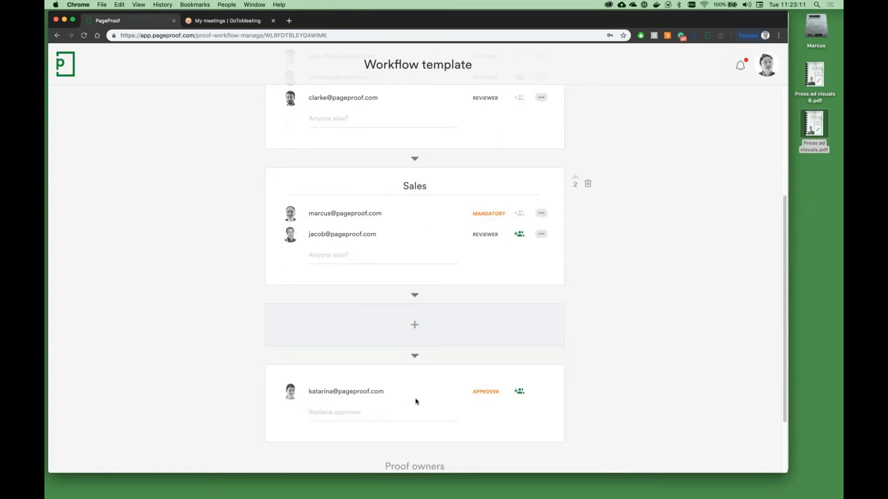
Make the second reviewer in the Marketing step mandatory and put the cursor in that step's field for adding people.
scroll(439, 350, "up", 5)
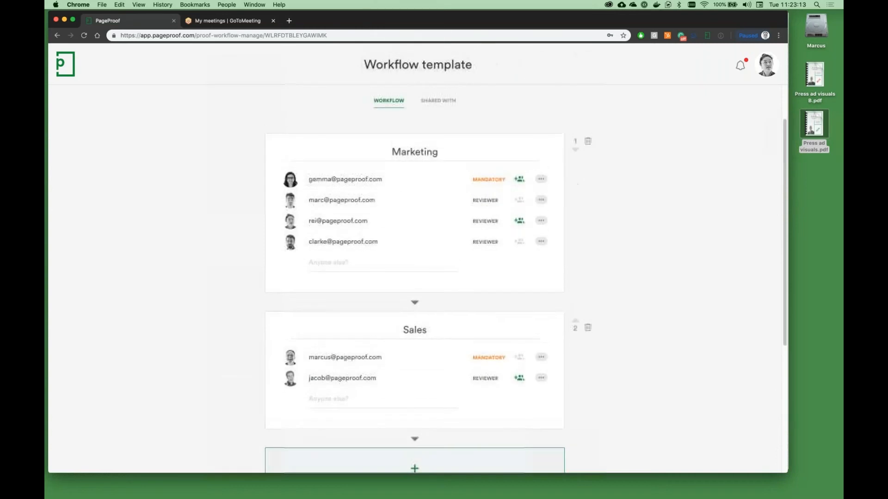
left_click(539, 202)
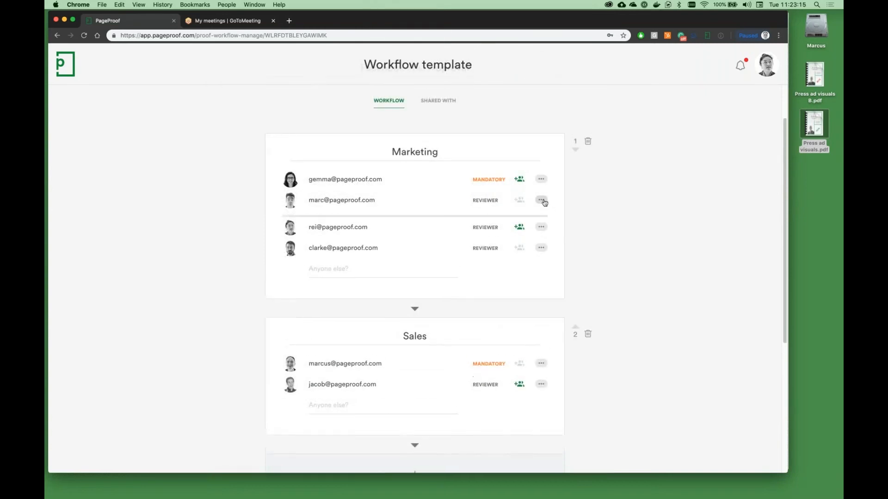
left_click(386, 245)
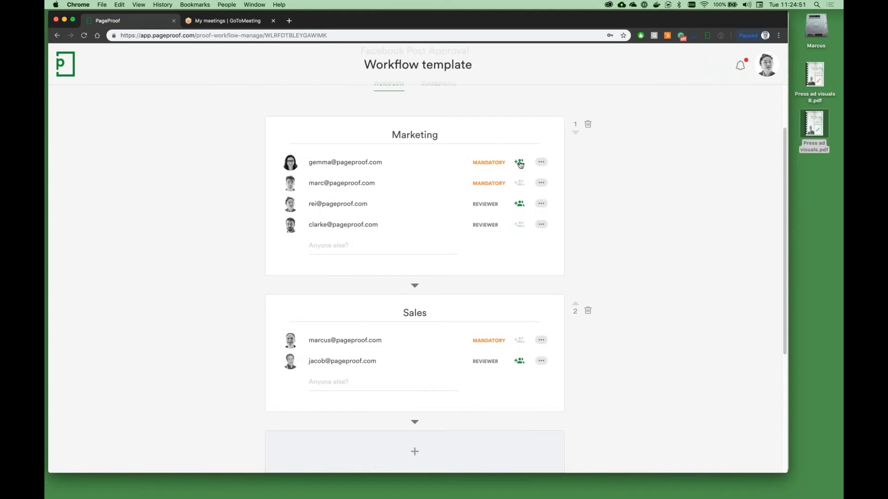
left_click(332, 245)
Examine the rest of the Facebook Post Approval template, from the Sales step to the final approver and proof owners.
scroll(598, 208, "down", 5)
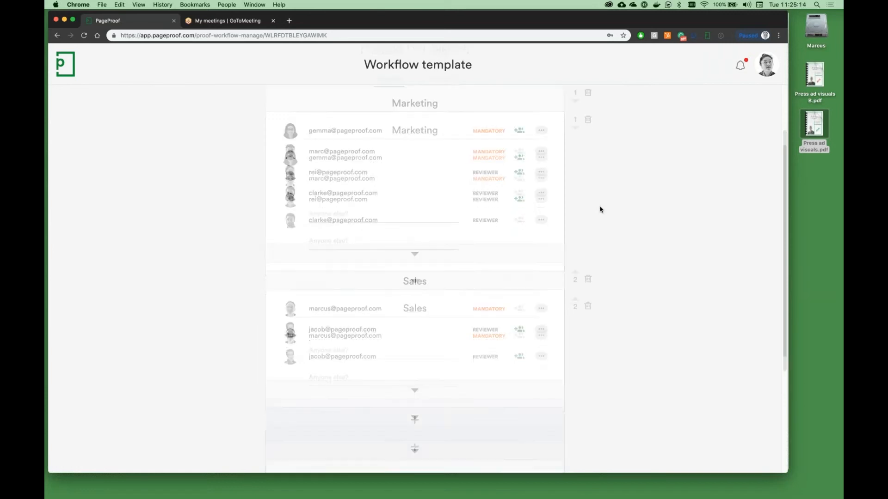
scroll(600, 209, "up", 3)
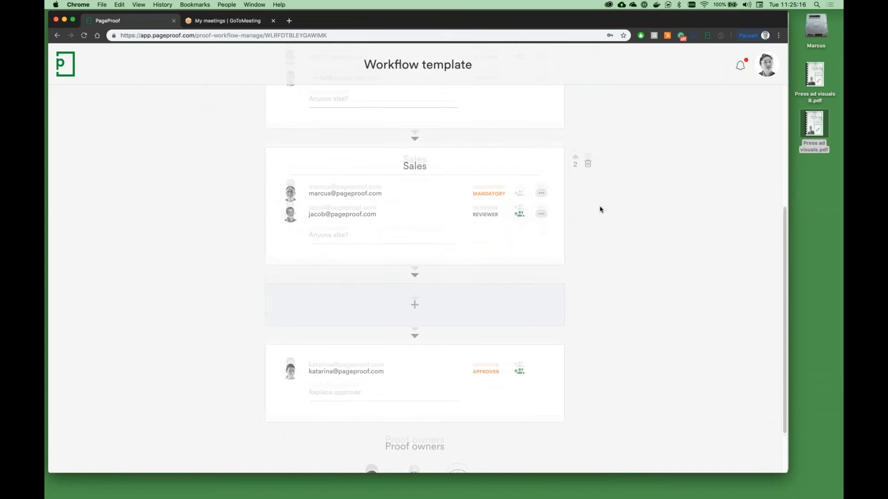
scroll(600, 209, "down", 3)
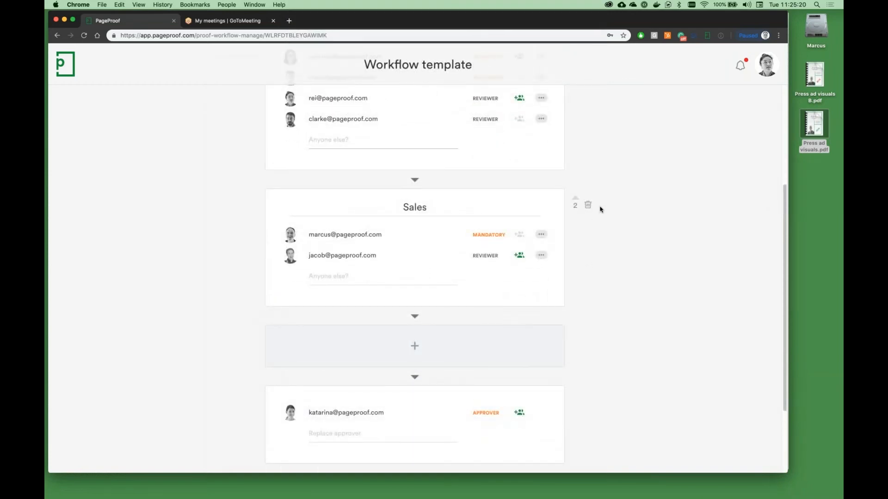
scroll(600, 209, "up", 2)
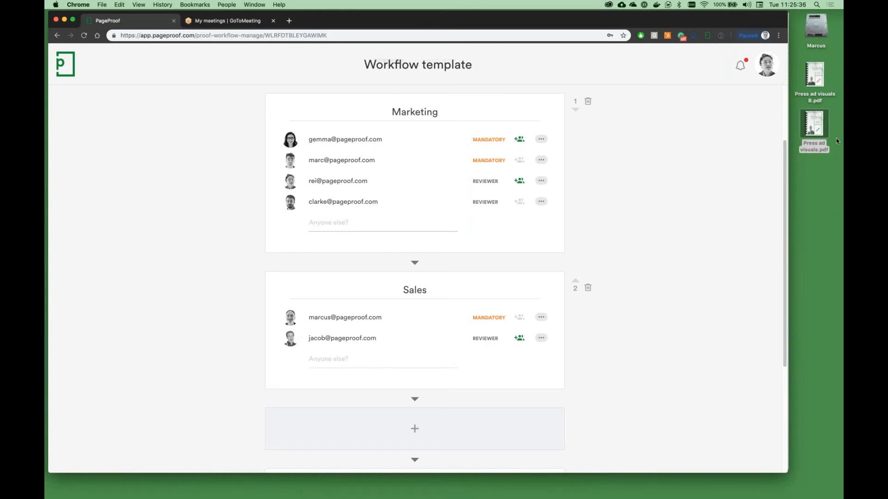
scroll(618, 195, "down", 5)
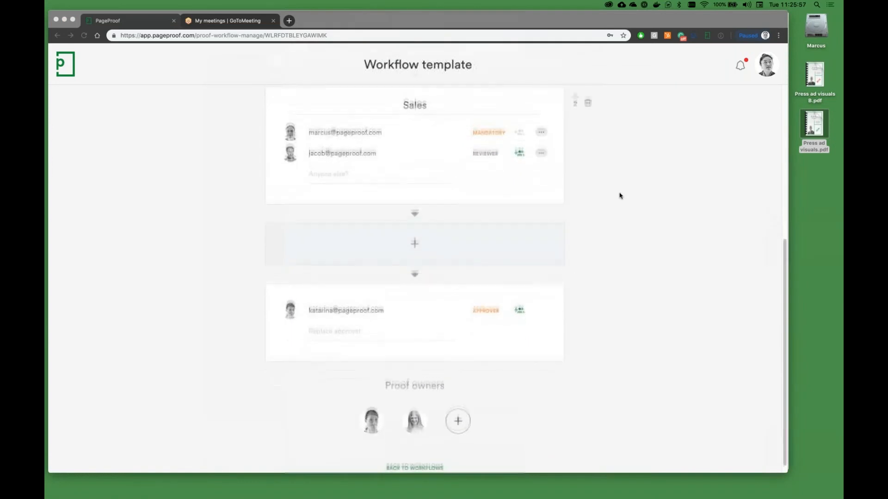
scroll(620, 196, "down", 1)
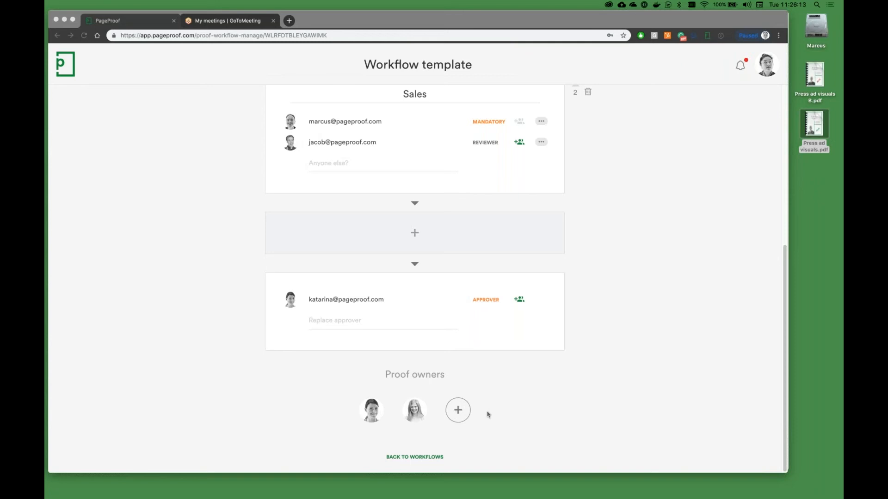
left_click(426, 393)
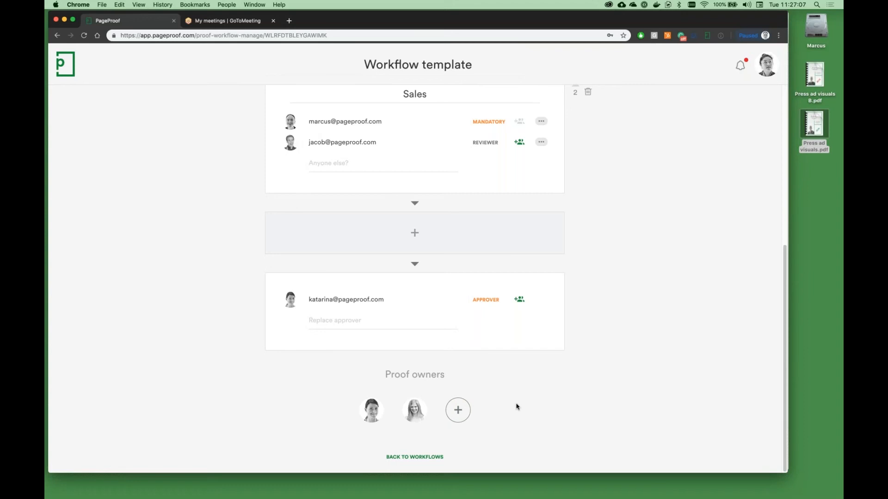
View who the Facebook Post Approval template is shared with and their editing rights, and return to the workflows overview.
scroll(539, 293, "up", 8)
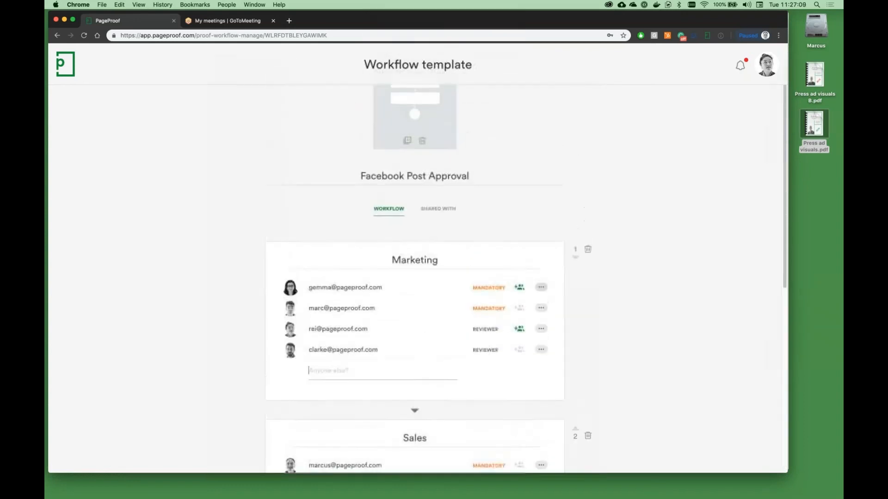
left_click(436, 209)
scroll(531, 222, "down", 2)
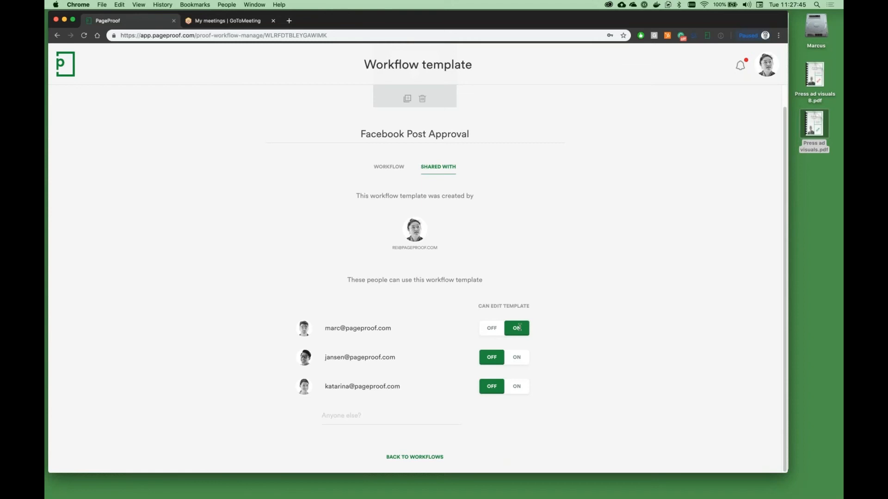
left_click(415, 458)
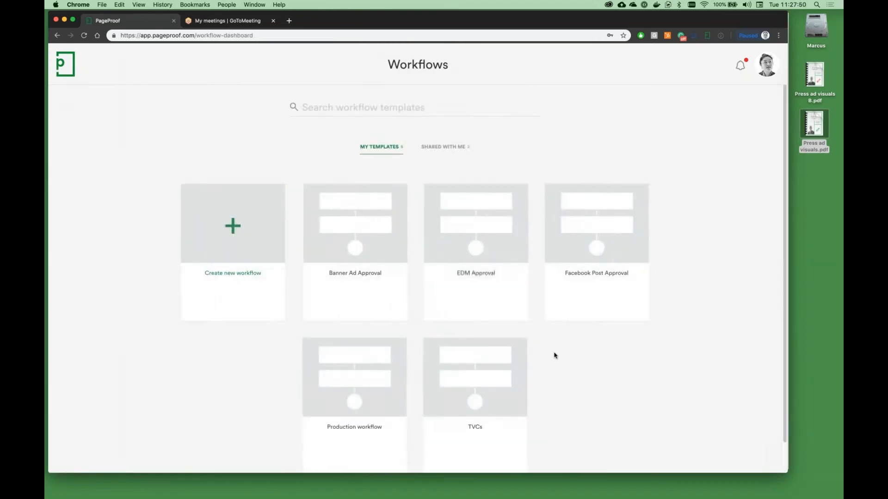
Open the Production workflow template and examine its Internal - Creative Director gatekeeper step and its Client step.
scroll(554, 356, "down", 1)
mouse_move(357, 347)
left_click(357, 343)
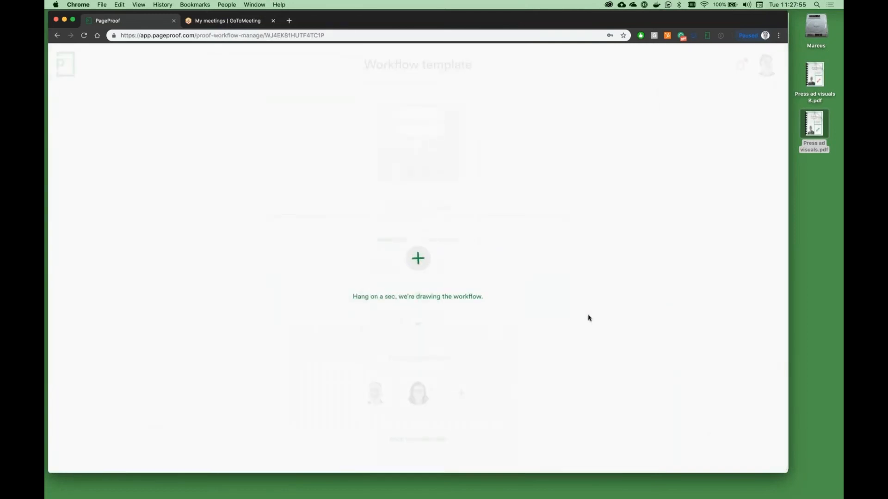
scroll(589, 319, "down", 3)
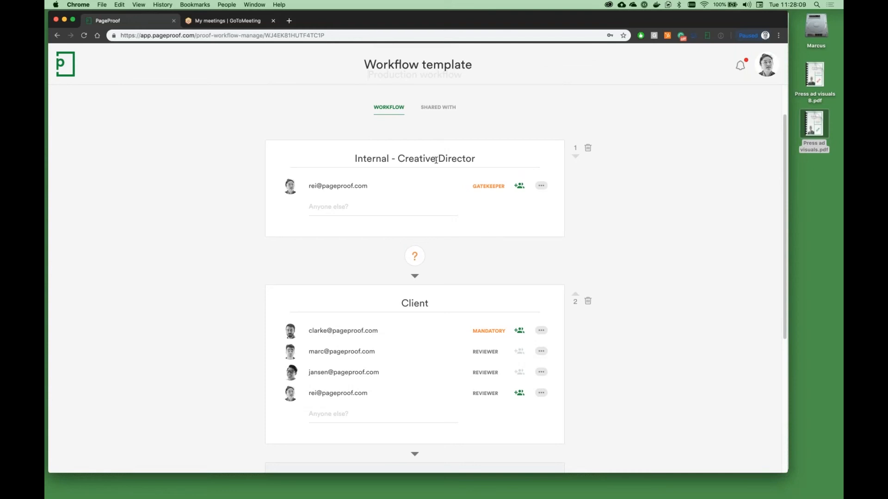
left_click(336, 212)
mouse_move(416, 257)
scroll(394, 244, "down", 5)
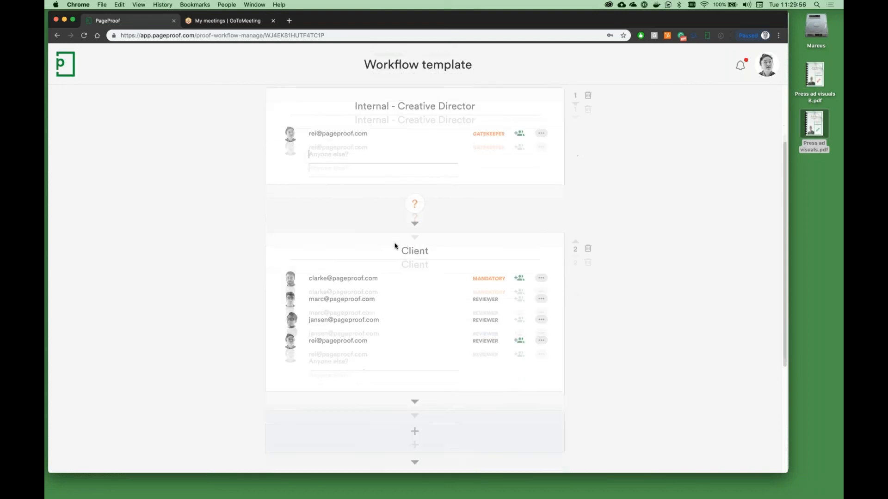
scroll(420, 236, "down", 4)
scroll(416, 235, "up", 5)
scroll(418, 240, "up", 4)
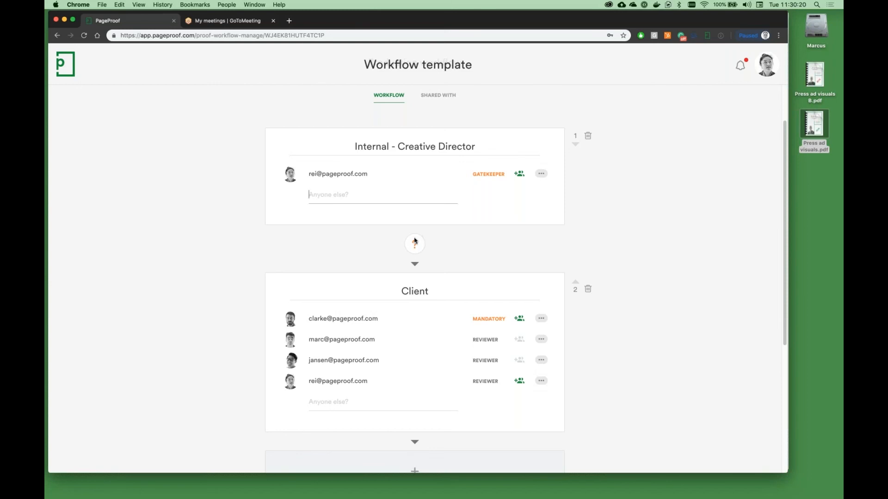
scroll(414, 240, "down", 3)
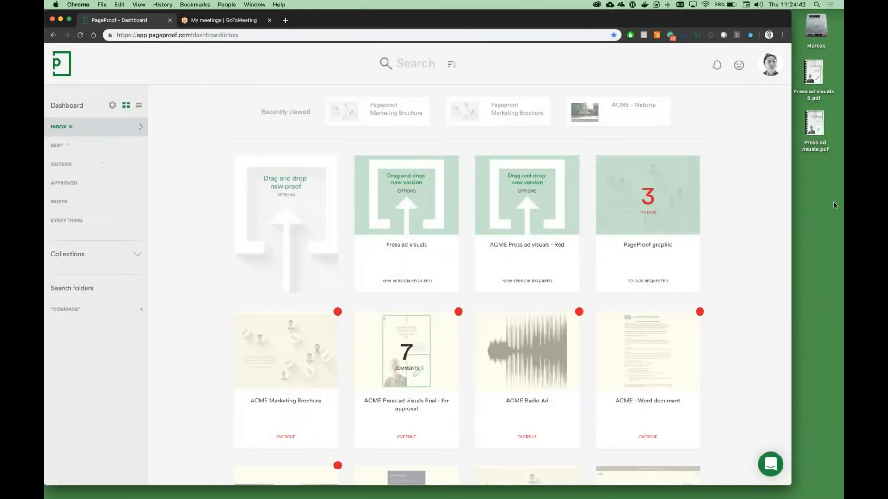
Upload Press ad visuals.pdf from the desktop to the dashboard as a new proof.
left_click(821, 210)
left_click(814, 124)
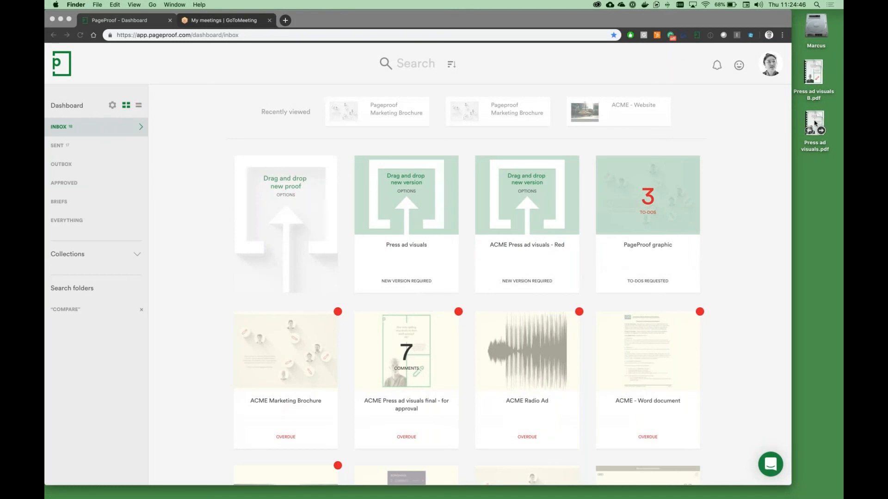
left_click_drag(815, 124, 283, 190)
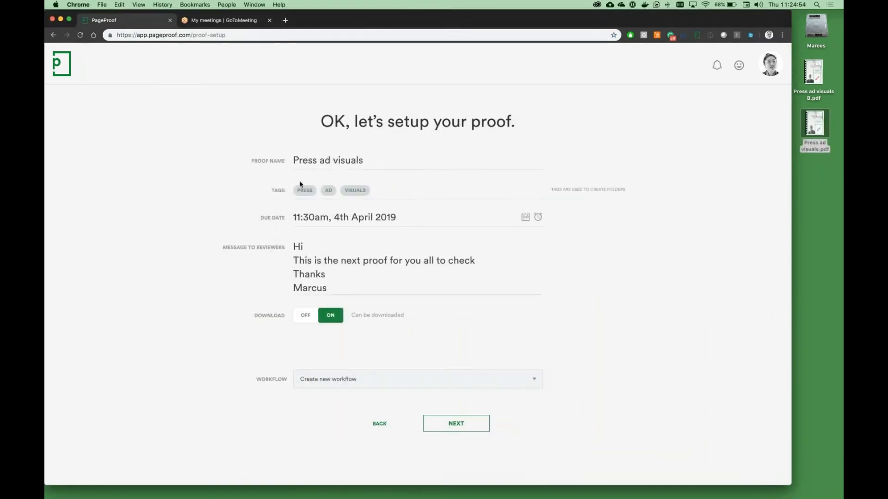
Add the tags j312, xmas and ford to the Press ad visuals proof.
left_click(383, 163)
left_click(384, 190)
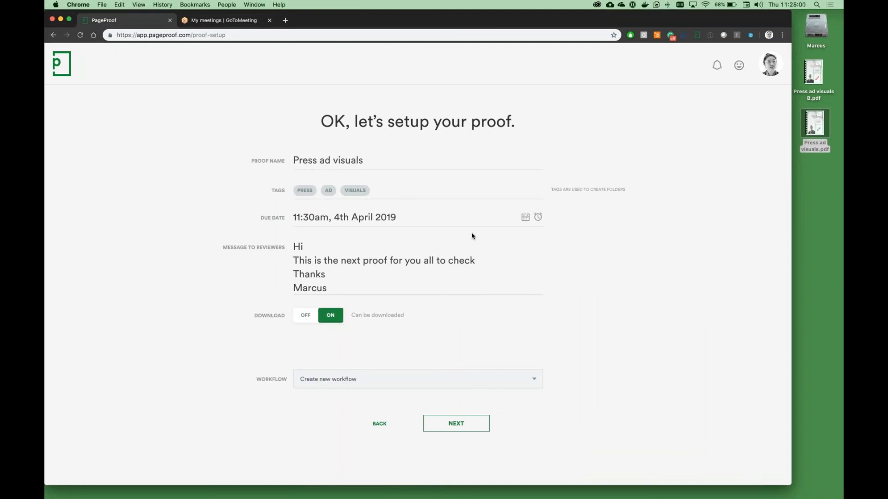
type("j312")
key("Return")
type("xmas")
key("Return")
type("ford")
key("Return")
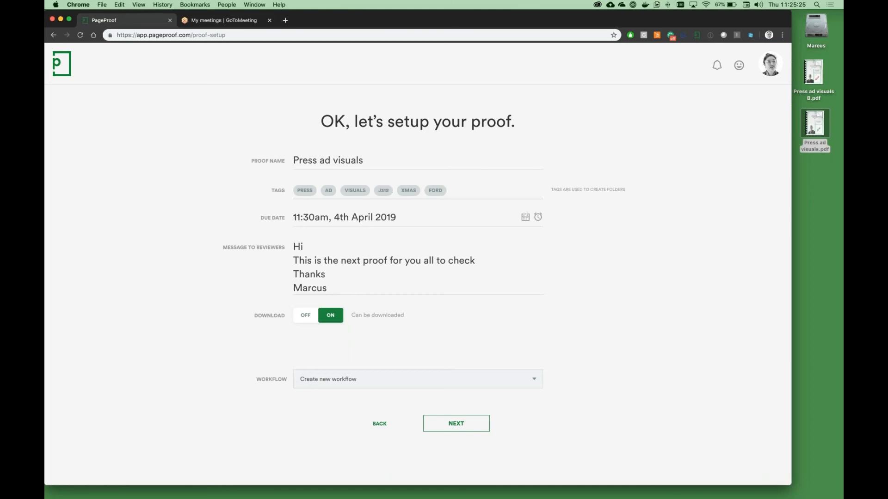
Check the proof's due date, its available reminder options and the message to reviewers.
left_click(571, 215)
left_click(494, 222)
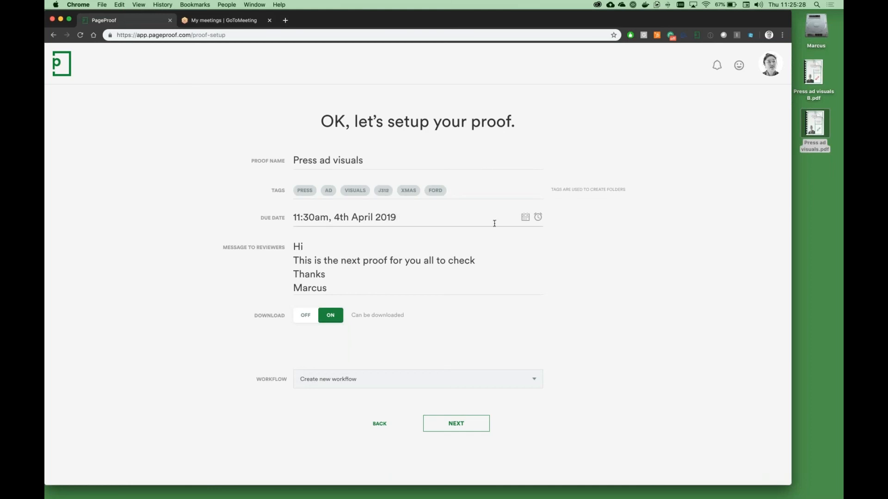
left_click(538, 217)
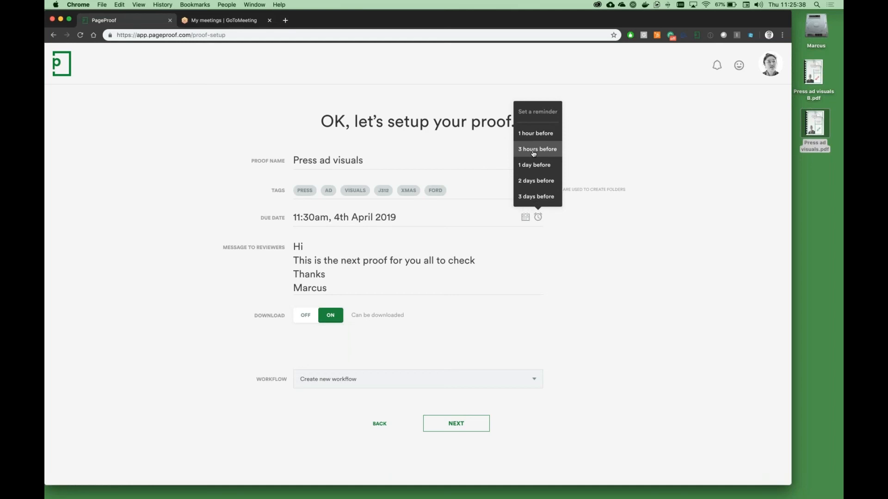
left_click(369, 279)
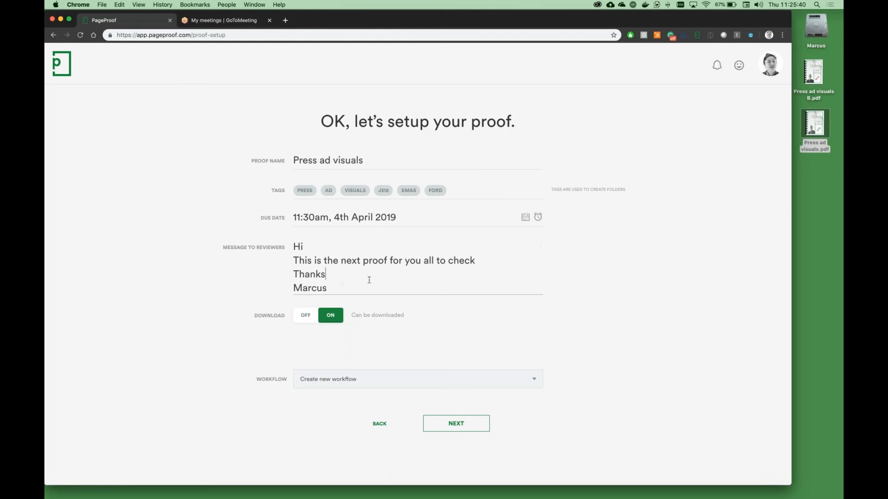
key("super+a")
left_click(339, 278)
Assign the Facebook Post Approval workflow to the proof, try Amend Workflow on, and set it to off.
left_click(527, 380)
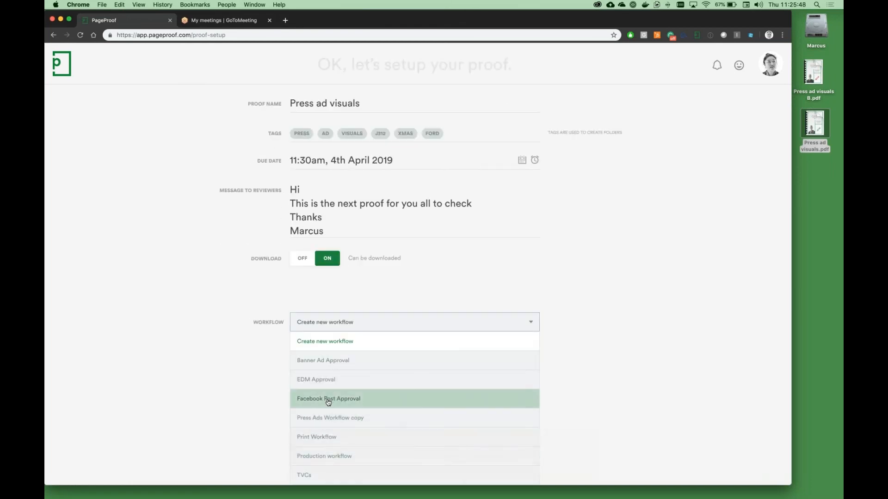
left_click(309, 402)
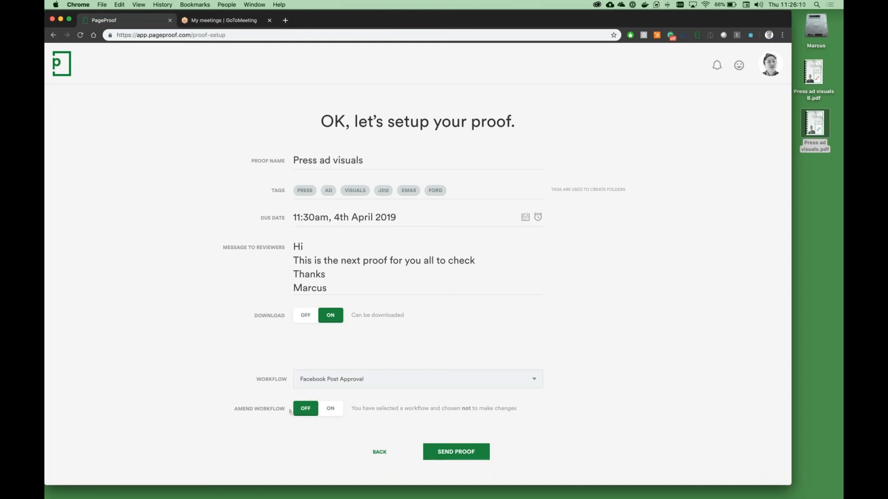
left_click(328, 409)
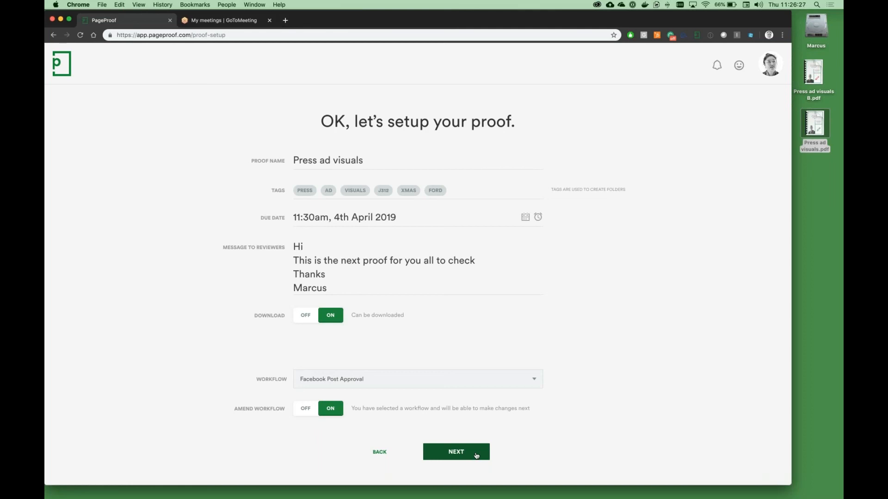
left_click(303, 410)
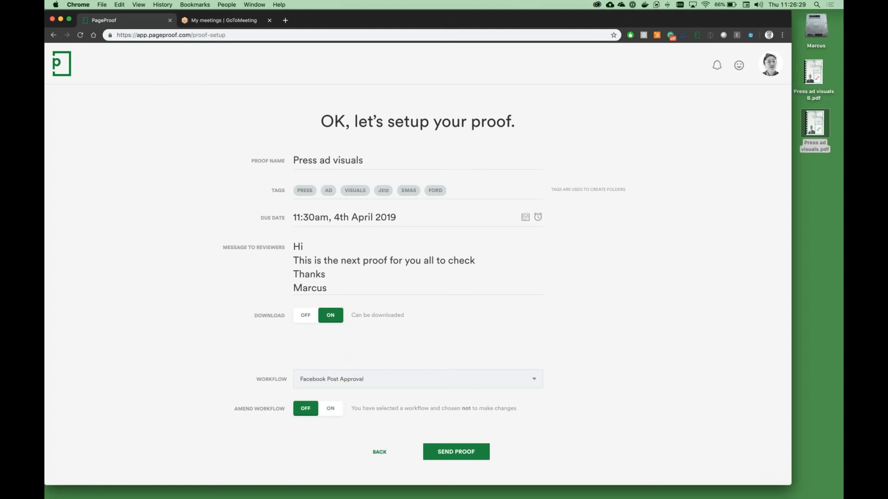